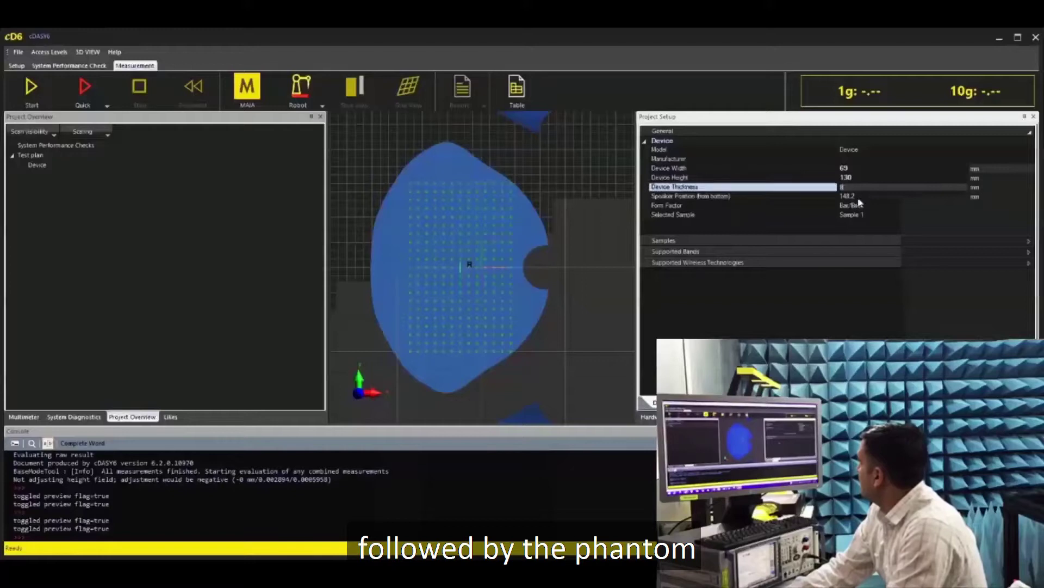
Add a Flat MSL test condition with a 10 mm test distance
{"action": "key", "text": "Tab"}
{"action": "key", "text": "Tab"}
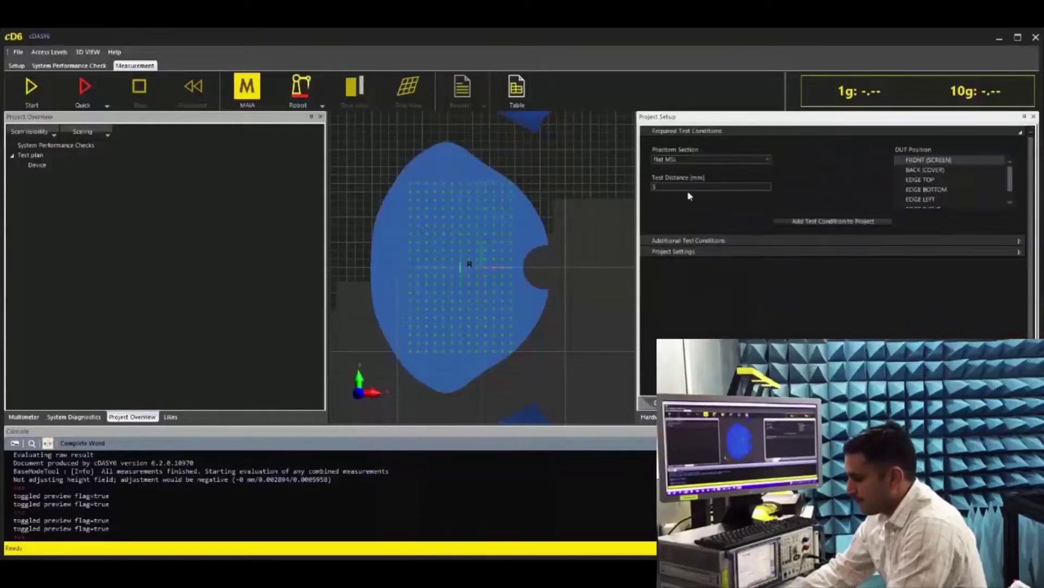
{"action": "left_click", "coordinate": [684, 162]}
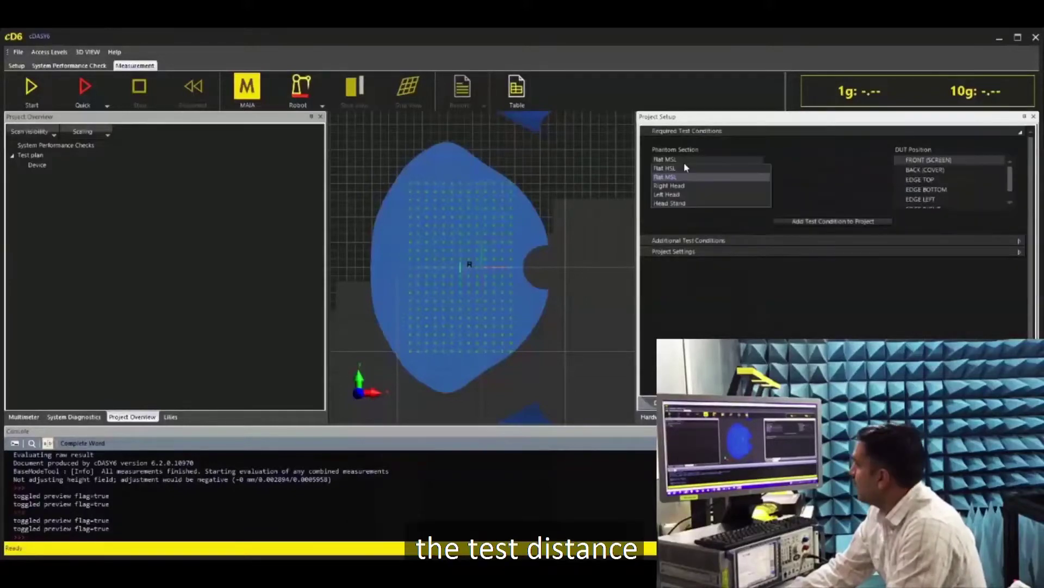
{"action": "left_click", "coordinate": [680, 175]}
{"action": "double_click", "coordinate": [656, 187]}
{"action": "type", "text": "10"}
{"action": "left_click", "coordinate": [827, 221]}
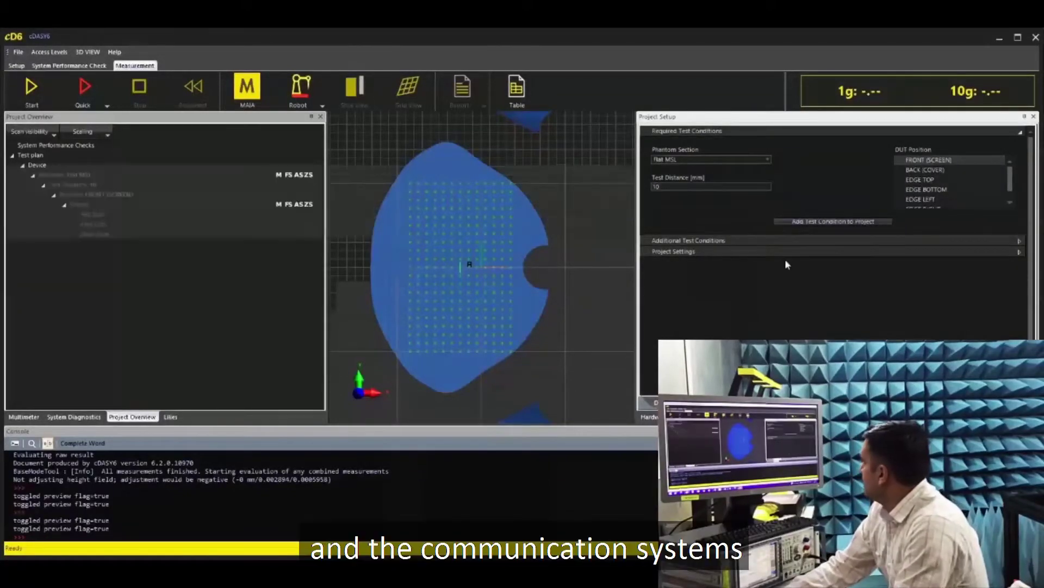
Add the Middle channel of an LTE-FDD Band 7 10 MHz configuration to the project
{"action": "left_click", "coordinate": [762, 241]}
{"action": "left_click", "coordinate": [647, 238]}
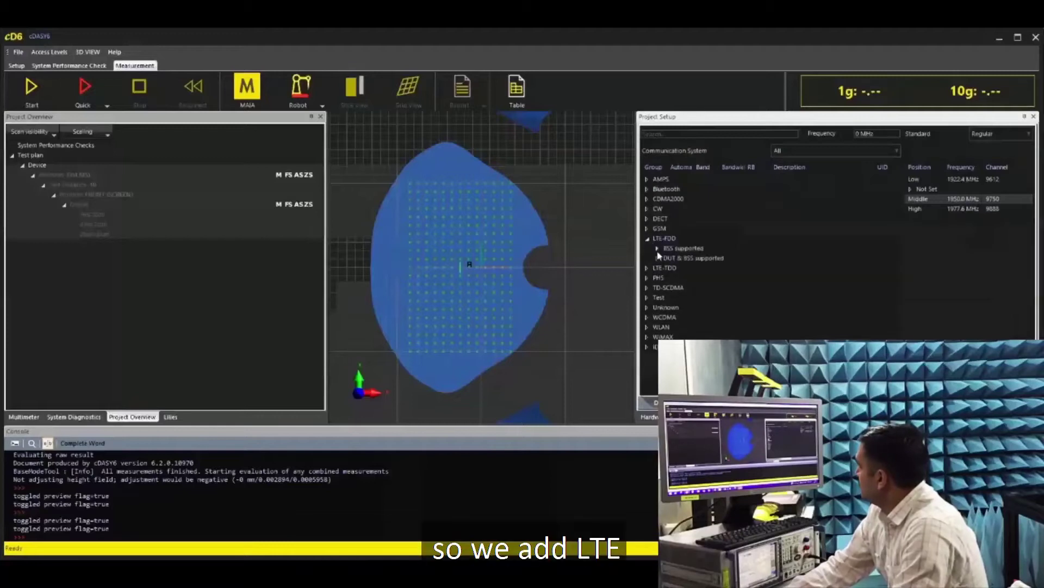
{"action": "left_click", "coordinate": [658, 258]}
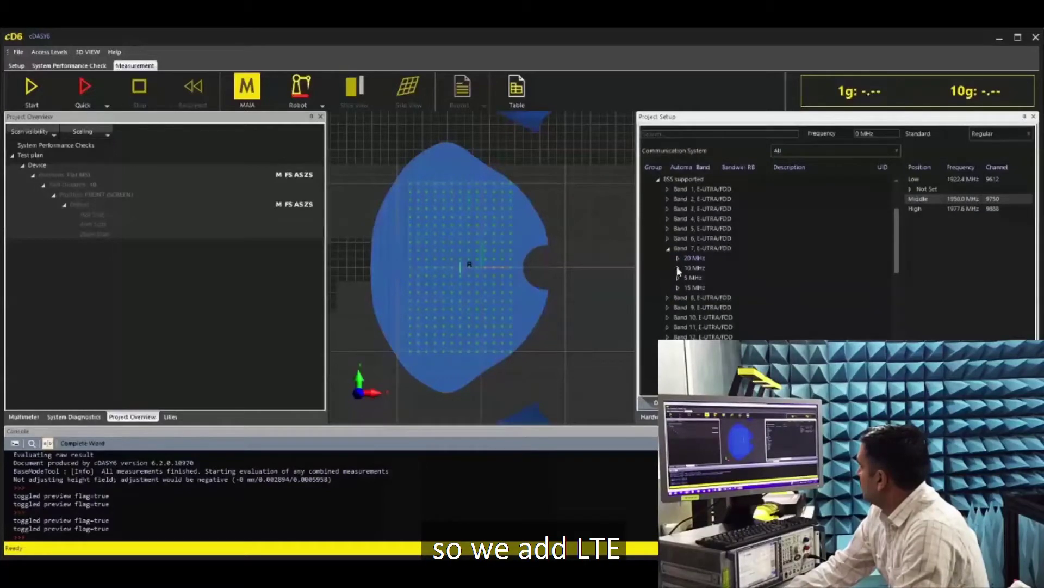
{"action": "left_click", "coordinate": [659, 288]}
{"action": "right_click", "coordinate": [916, 199]}
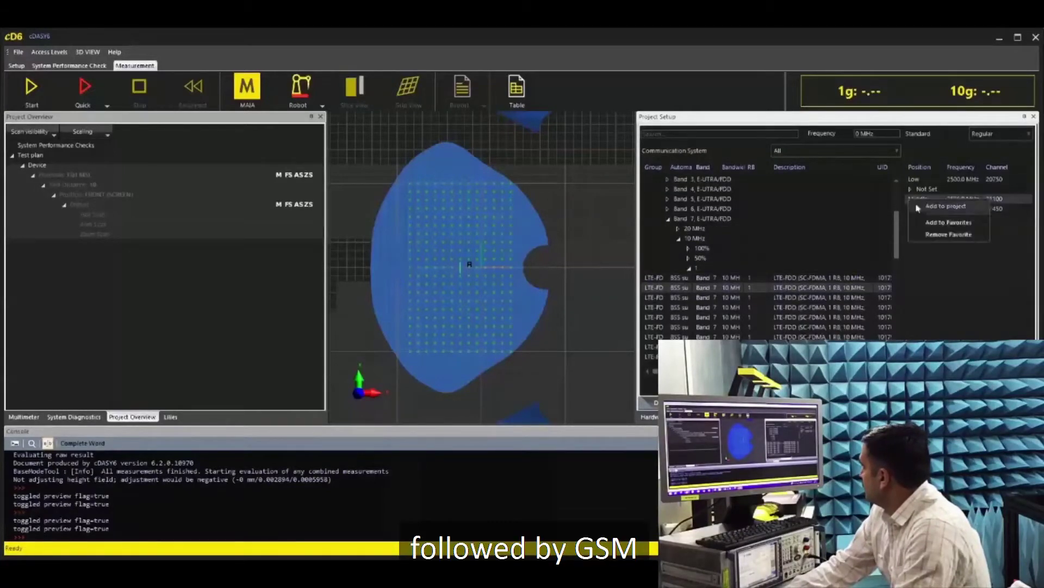
{"action": "left_click", "coordinate": [917, 209]}
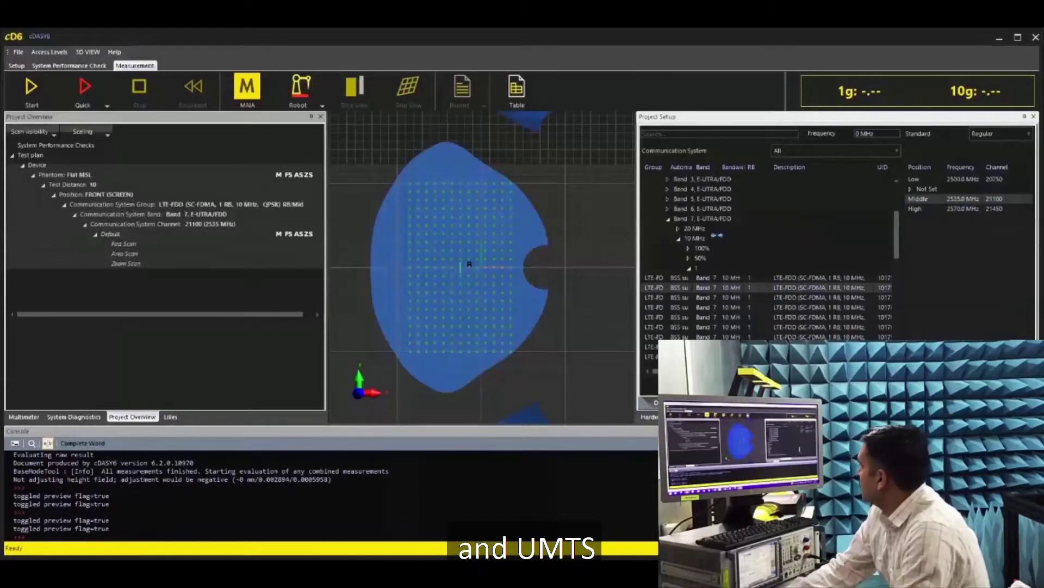
Add the Middle channel of the E-GSM 900 GPRS-FDD configuration to the project
{"action": "scroll", "coordinate": [707, 244], "scroll_direction": "up", "scroll_amount": 5}
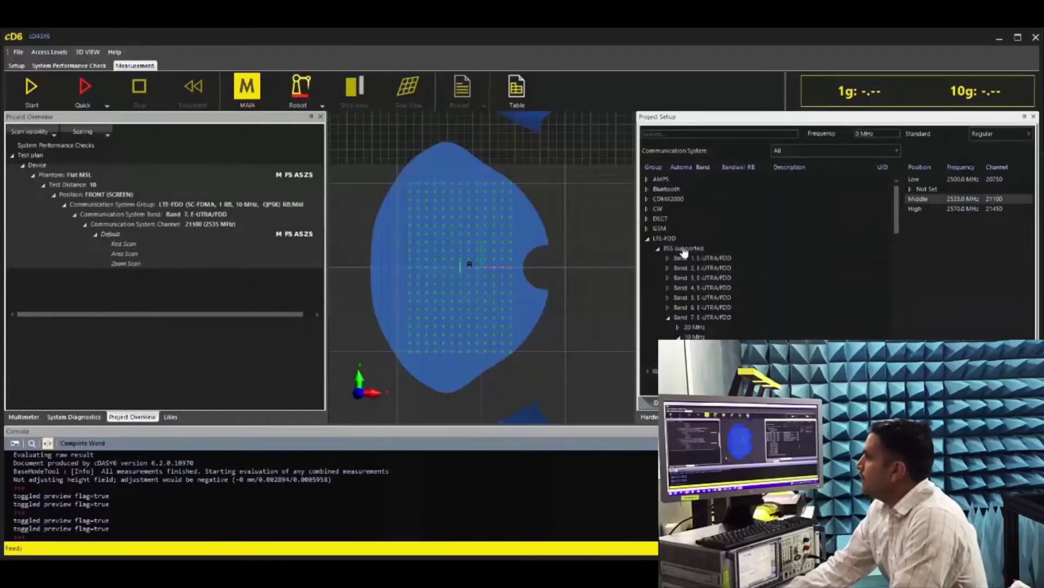
{"action": "left_click", "coordinate": [657, 248]}
{"action": "left_click", "coordinate": [668, 267]}
{"action": "left_click", "coordinate": [659, 268]}
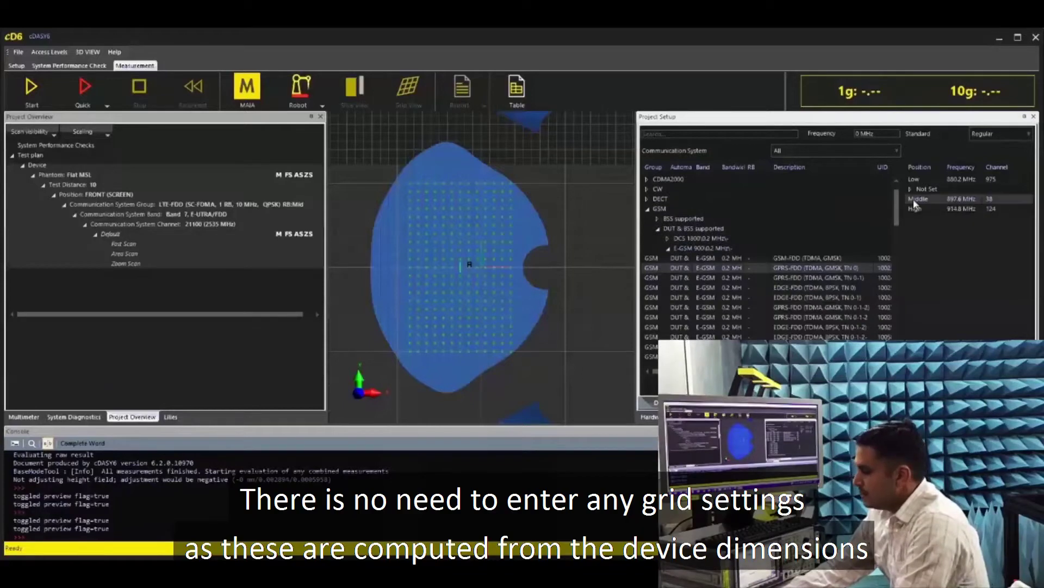
{"action": "right_click", "coordinate": [918, 199]}
{"action": "left_click", "coordinate": [919, 210]}
Add the WCDMA Band 1 5 MHz UMTS-FDD configuration to the project
{"action": "scroll", "coordinate": [852, 292], "scroll_direction": "down", "scroll_amount": 10}
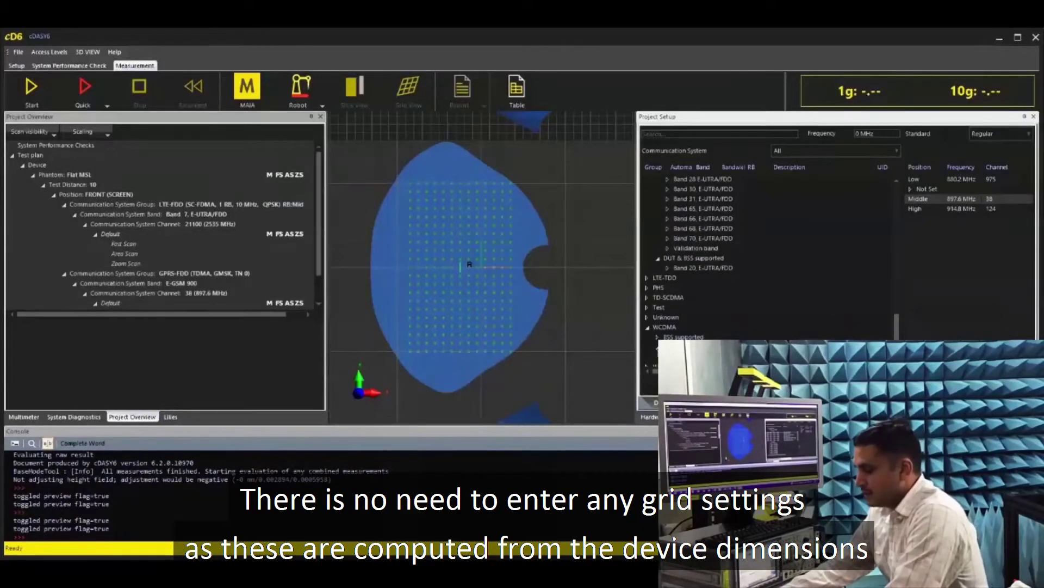
{"action": "scroll", "coordinate": [762, 245], "scroll_direction": "down", "scroll_amount": 5}
{"action": "left_click", "coordinate": [679, 199]}
{"action": "left_click", "coordinate": [799, 208]}
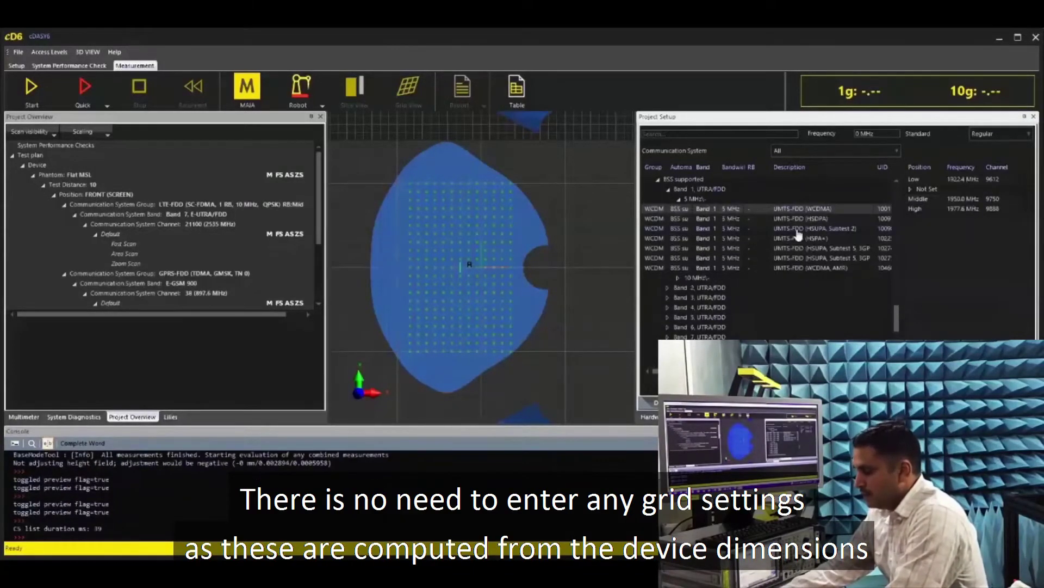
{"action": "scroll", "coordinate": [324, 220], "scroll_direction": "down", "scroll_amount": 3}
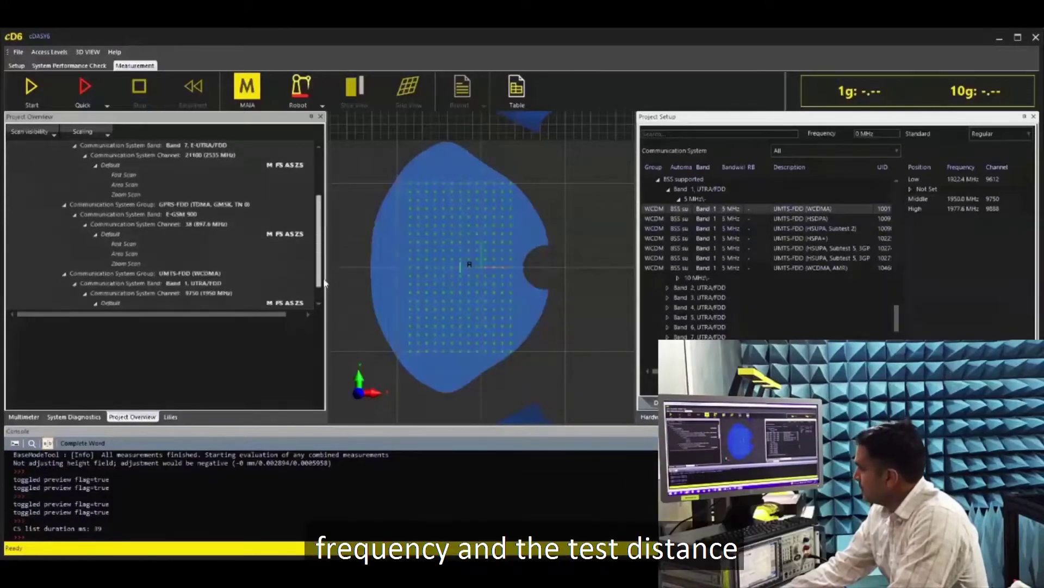
{"action": "scroll", "coordinate": [325, 220], "scroll_direction": "up", "scroll_amount": 3}
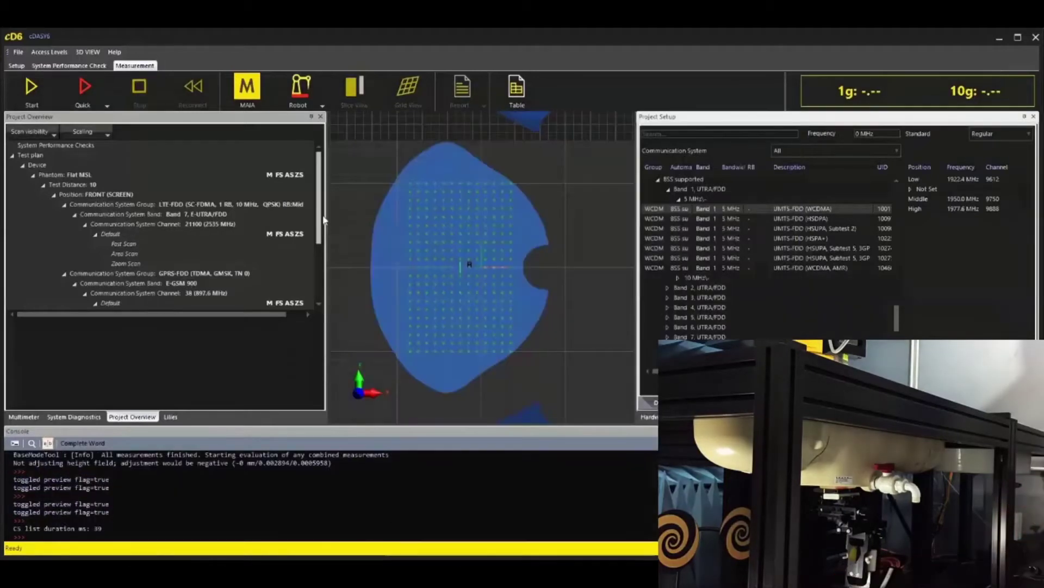
Start measuring the whole test plan and dismiss the save prompt
{"action": "left_click", "coordinate": [31, 87]}
{"action": "key", "text": "Escape"}
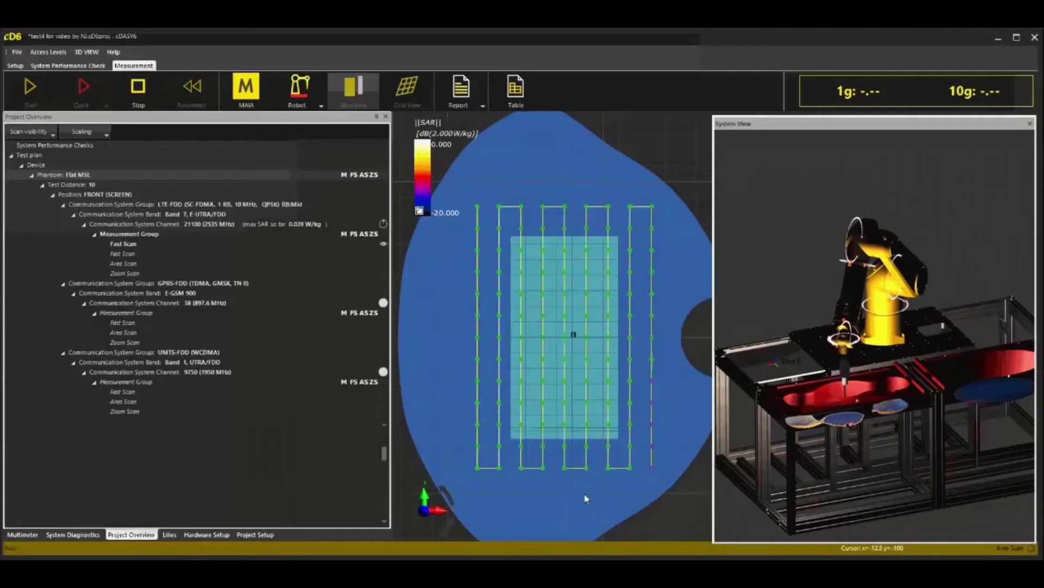
Rotate the System View to a top view while the LTE Band 7 scans run
{"action": "left_click_drag", "start_coordinate": [925, 429], "coordinate": [816, 455]}
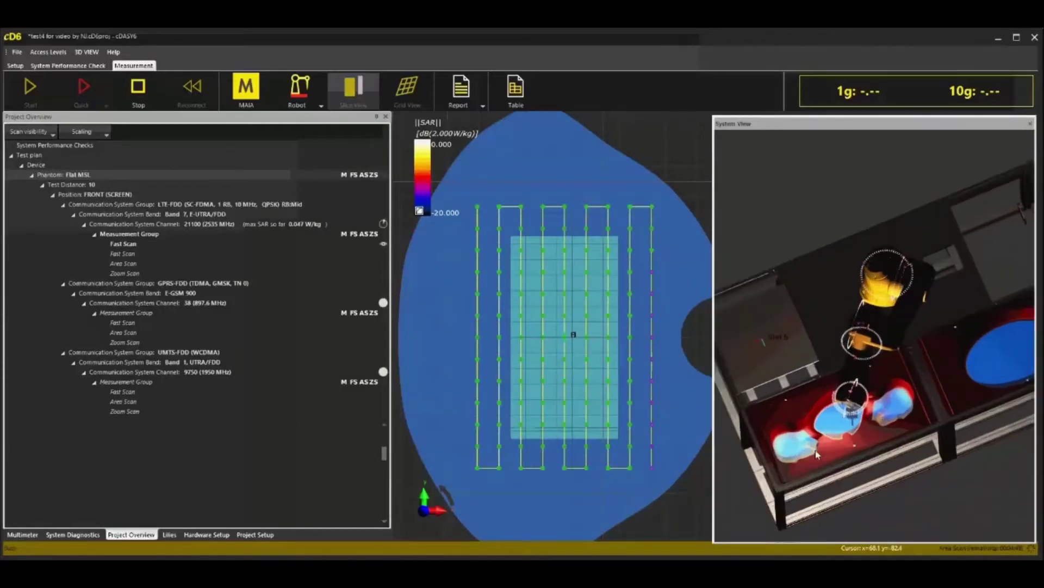
{"action": "scroll", "coordinate": [816, 454], "scroll_direction": "up", "scroll_amount": 3}
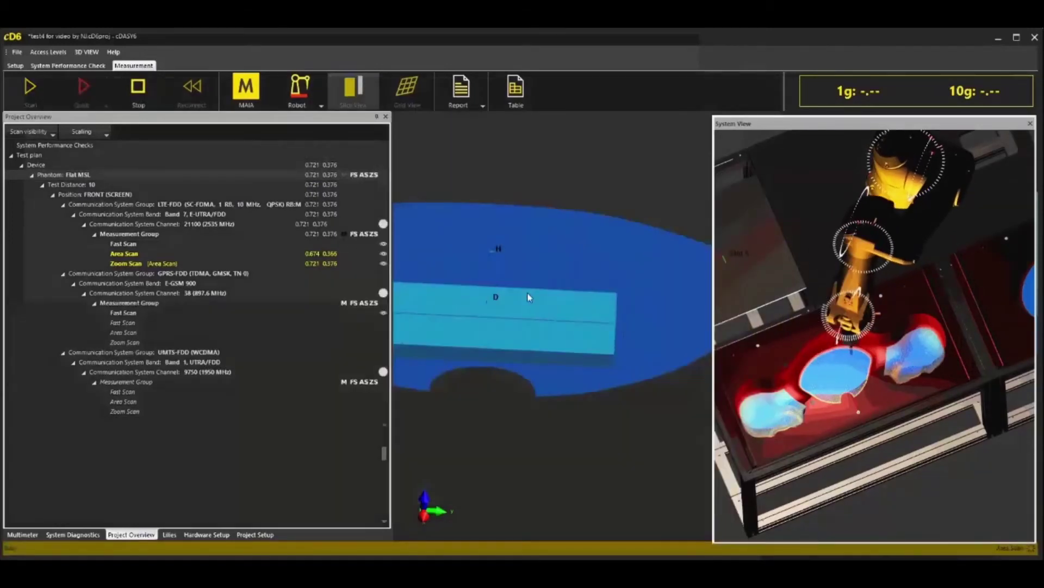
Pan the 3-D scan view slightly left while the E-GSM 900 scans complete
{"action": "scroll", "coordinate": [419, 154], "scroll_direction": "down", "scroll_amount": 3}
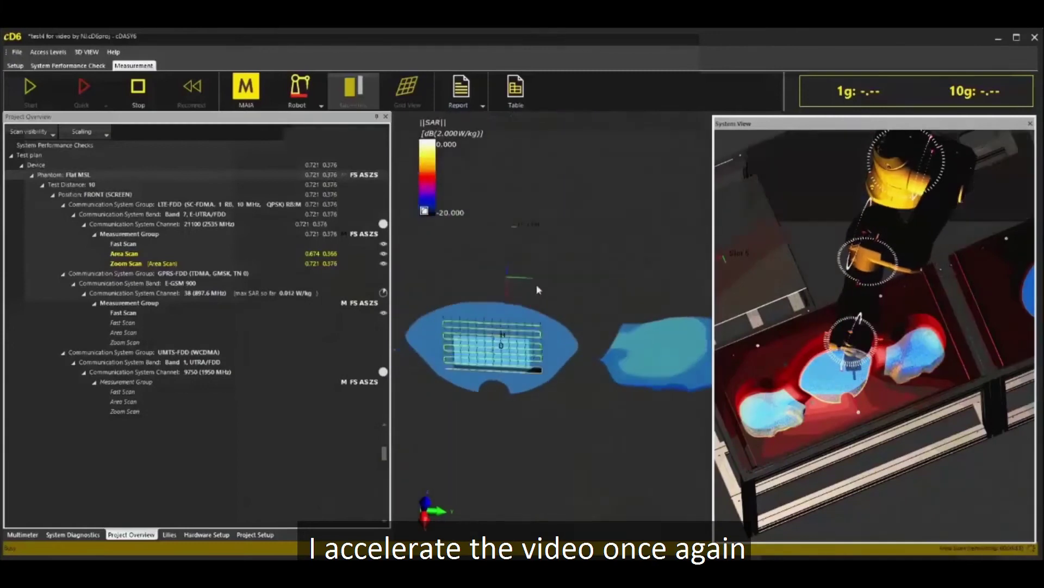
{"action": "scroll", "coordinate": [574, 332], "scroll_direction": "up", "scroll_amount": 4}
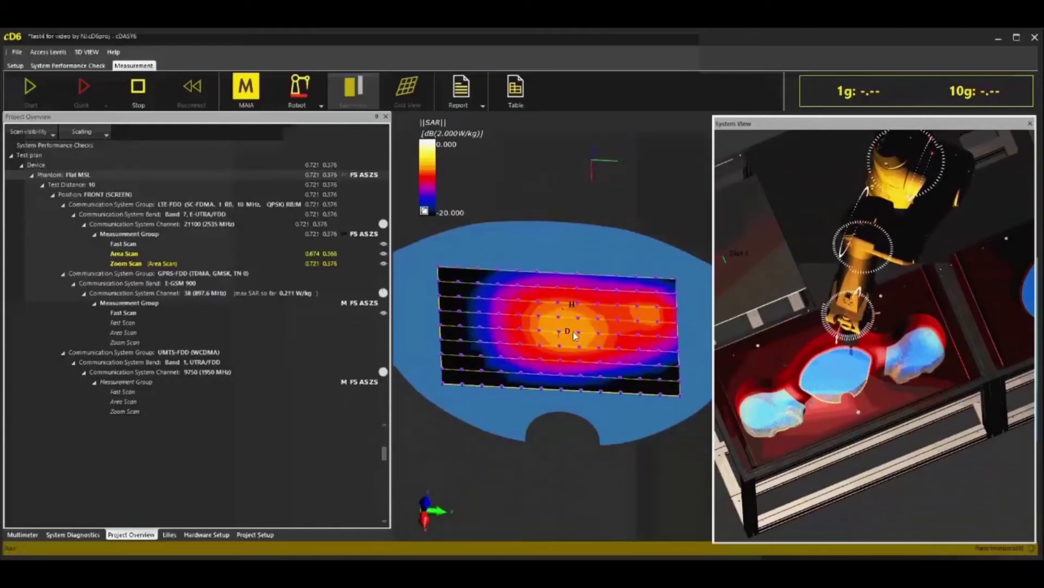
{"action": "left_click_drag", "start_coordinate": [671, 327], "coordinate": [640, 332]}
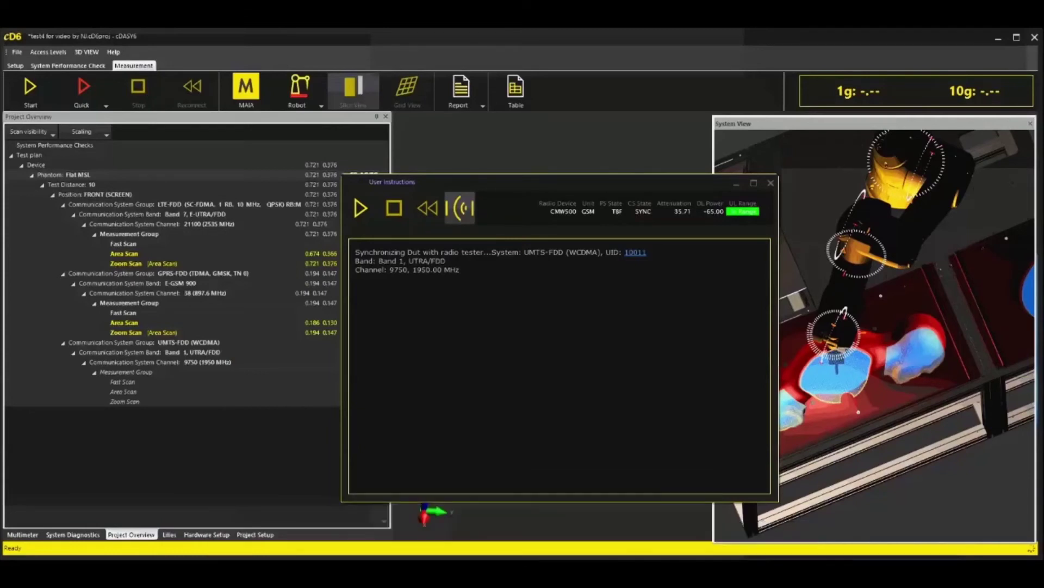
Continue past the UMTS-FDD synchronisation instructions so the WCDMA Band 1 scans run
{"action": "left_click", "coordinate": [361, 209]}
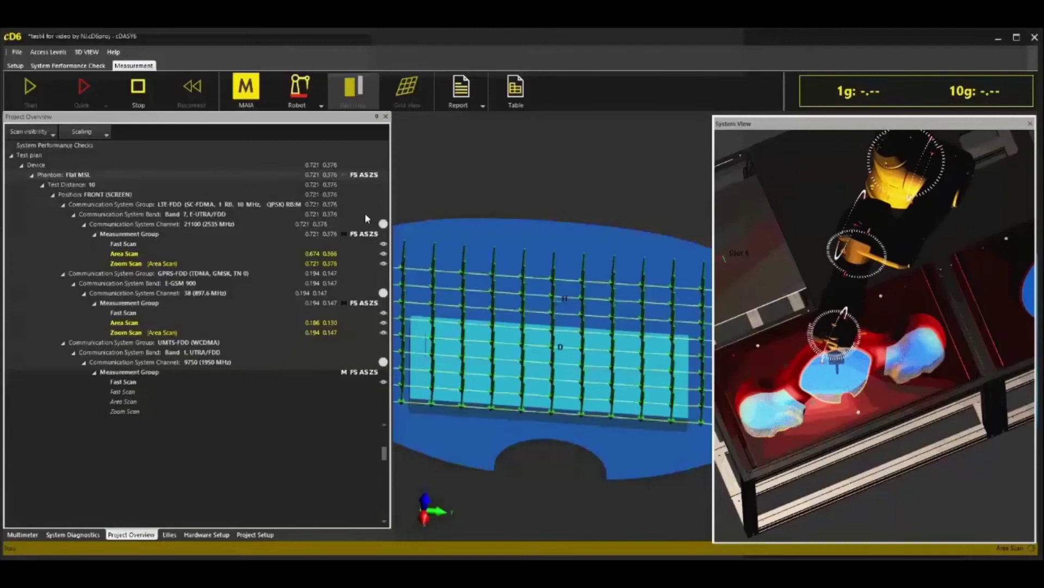
{"action": "right_click", "coordinate": [797, 396]}
{"action": "left_click", "coordinate": [797, 396]}
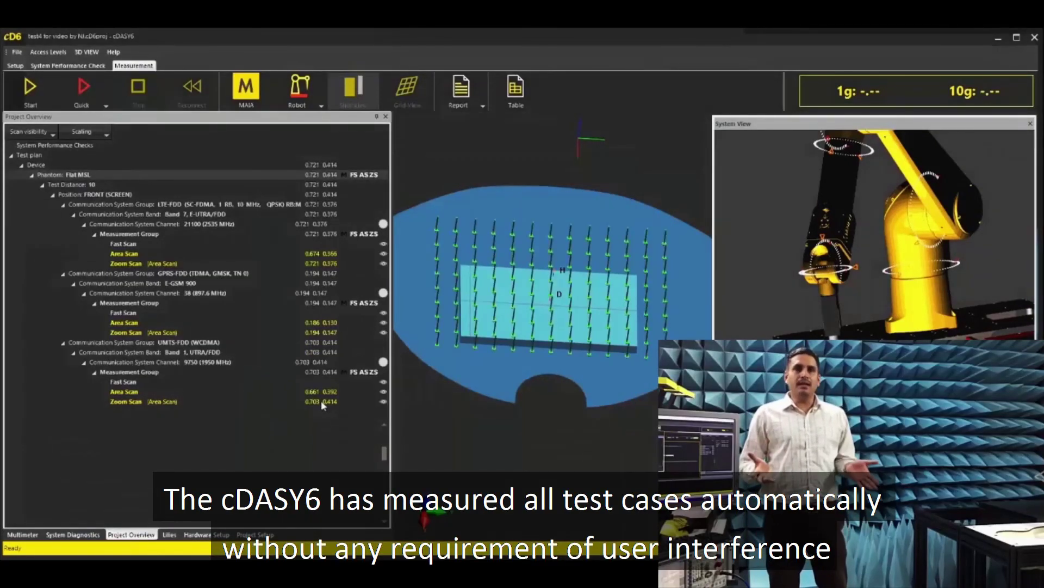
Display the WCDMA zoom scan SAR distribution in the 3-D view
{"action": "left_click", "coordinate": [384, 401]}
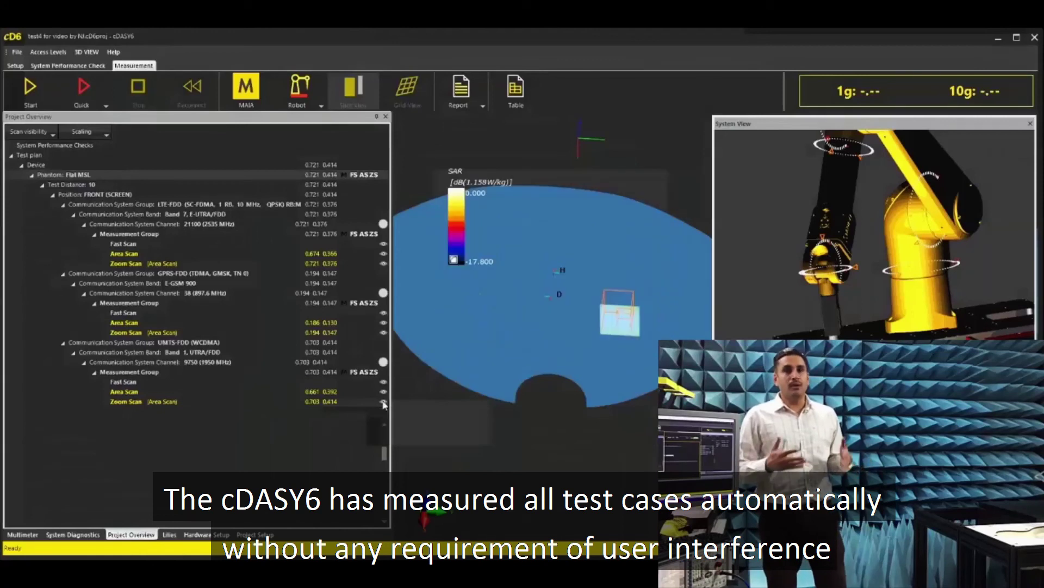